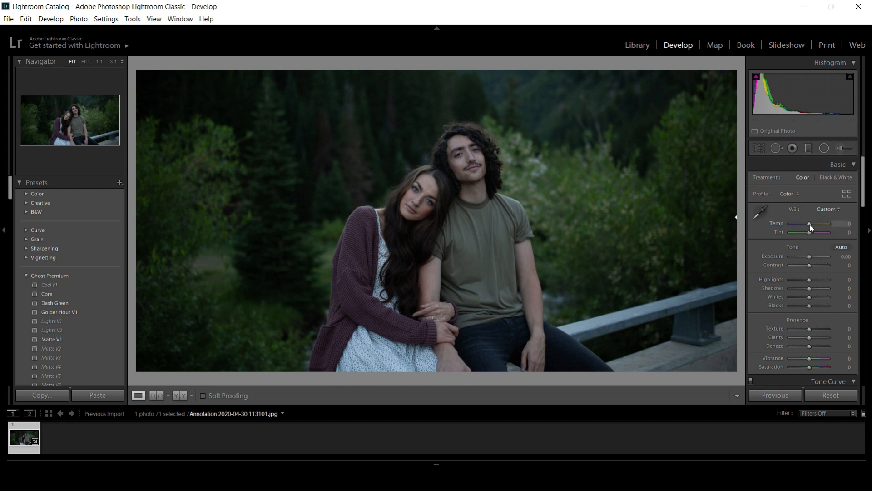
drag(810, 224, 802, 224)
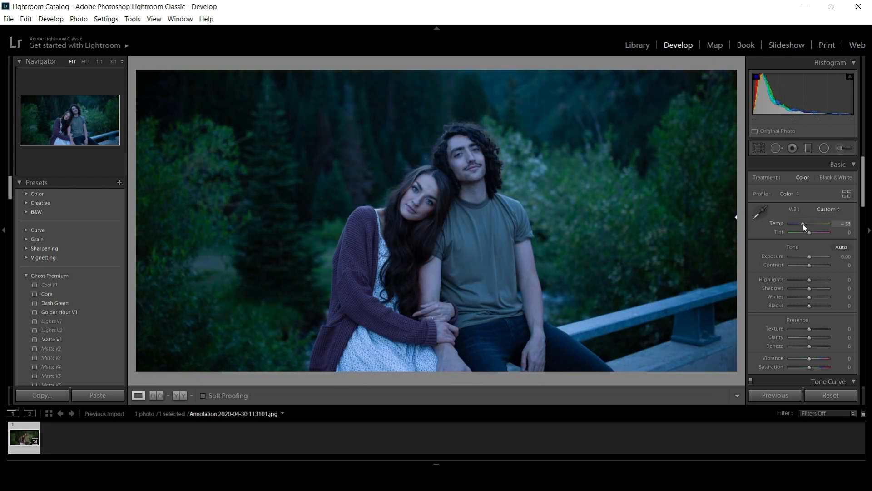
double_click(805, 225)
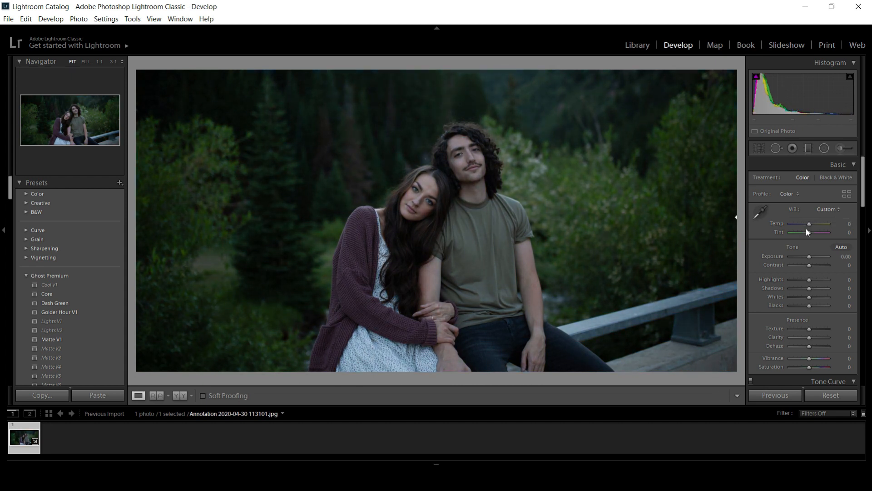
mouse_move(810, 232)
mouse_down()
mouse_move(821, 233)
mouse_move(808, 230)
mouse_up()
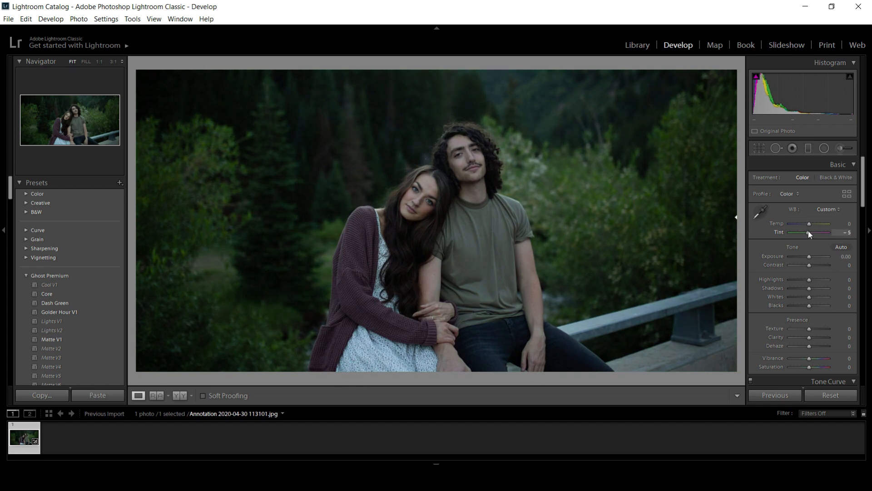
- Set the photo's white balance to Auto
click(828, 209)
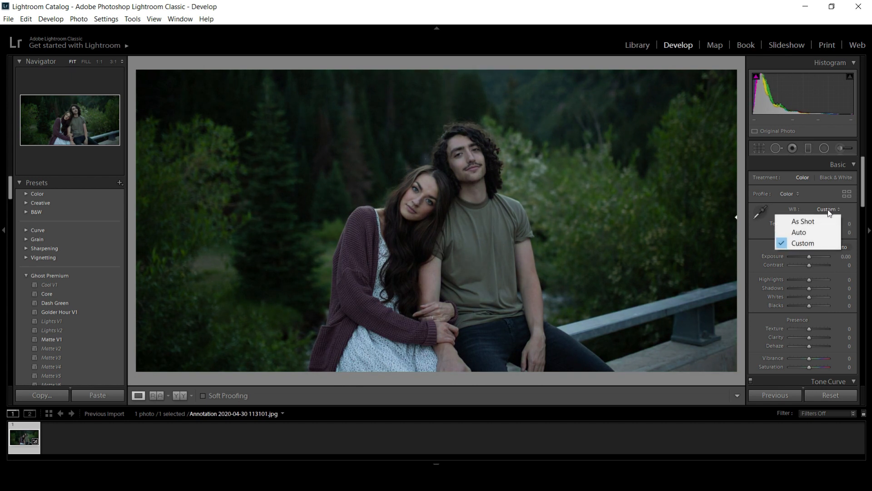
click(800, 232)
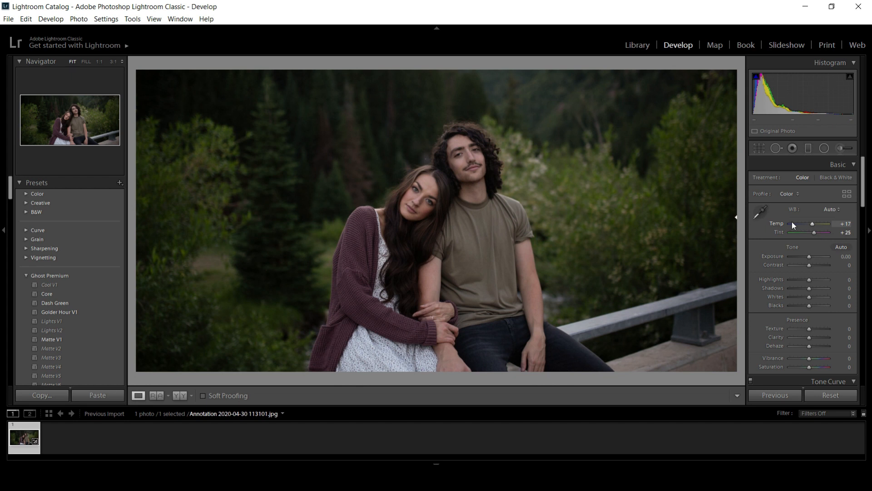
- Set Exposure to +0.24, Contrast +40, Highlights -19, Shadows +62, Blacks -10, Clarity -21 and Dehaze +19
scroll(809, 196, down, 2)
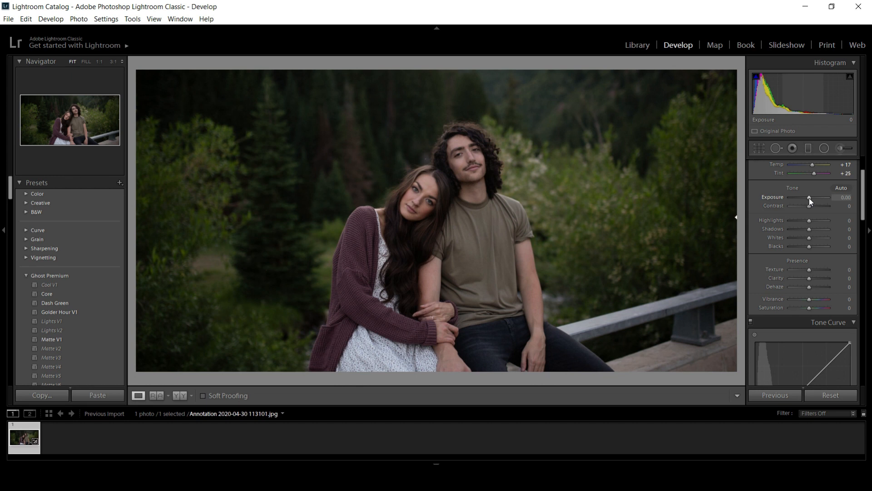
drag(808, 197, 810, 199)
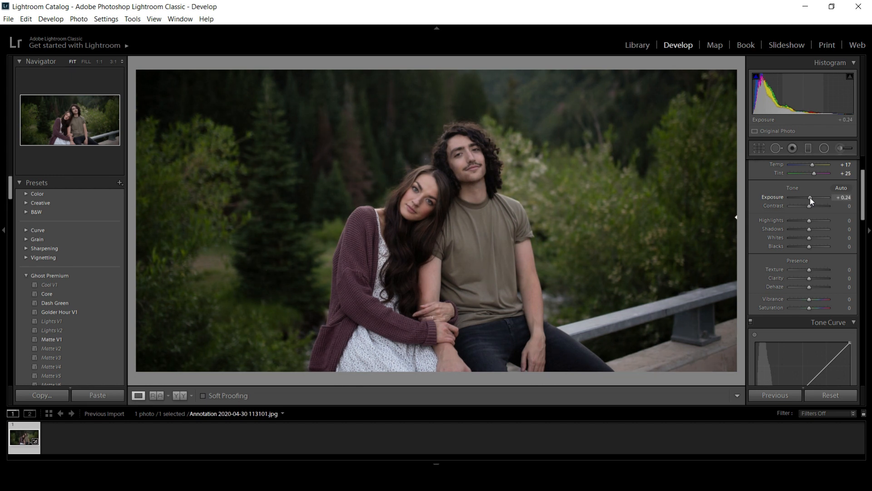
drag(810, 197, 809, 198)
drag(809, 207, 821, 231)
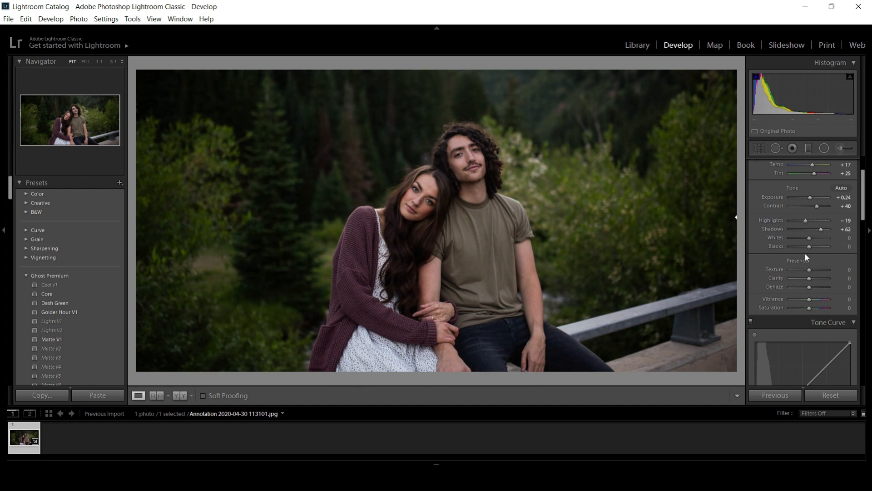
drag(807, 246, 807, 247)
mouse_move(808, 278)
mouse_down()
mouse_move(818, 279)
mouse_move(805, 278)
mouse_up()
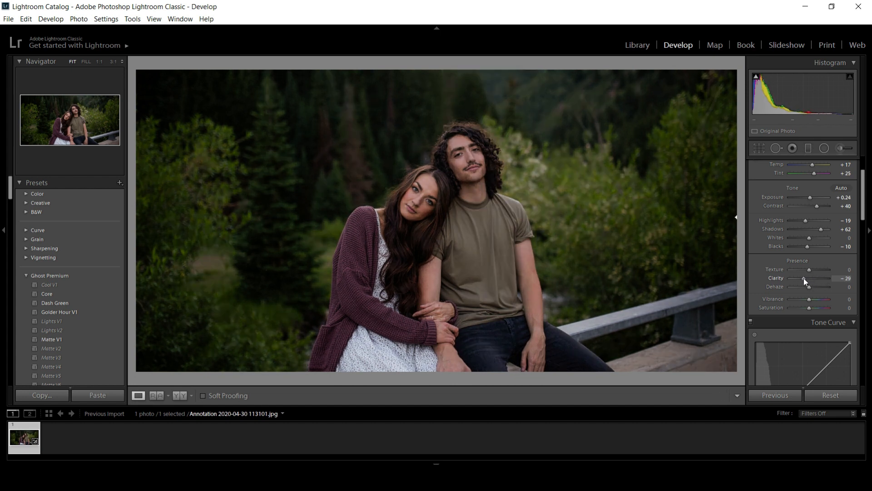
mouse_move(797, 278)
mouse_down()
mouse_move(781, 277)
mouse_move(812, 285)
mouse_up()
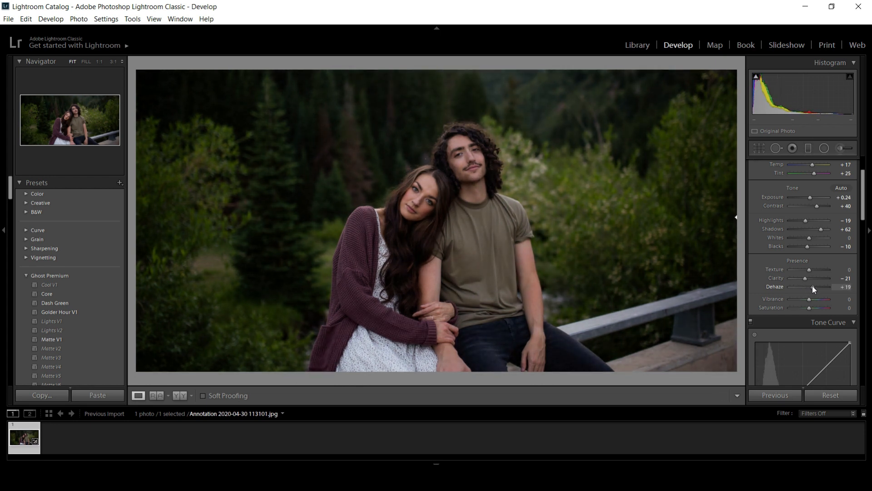
- Shape the RGB tone curve into an S with raised highlights, lowered shadows, a lifted black point and a lowered white point
scroll(812, 285, down, 1)
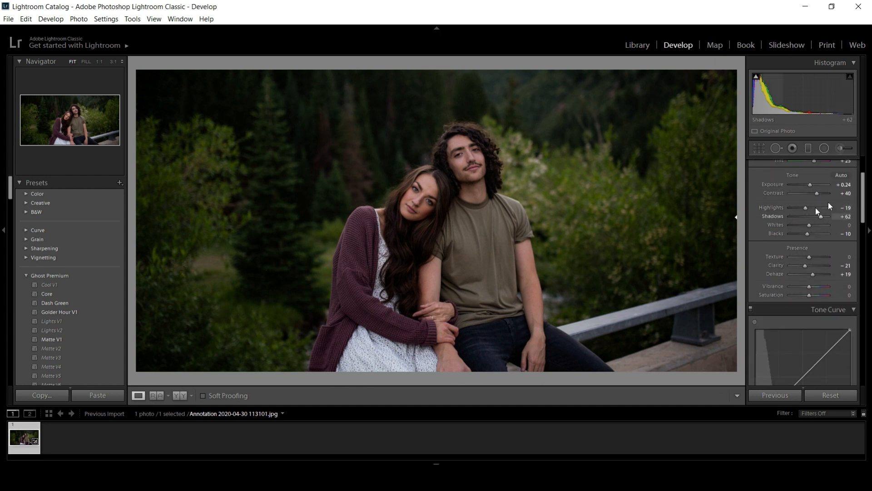
scroll(777, 254, down, 5)
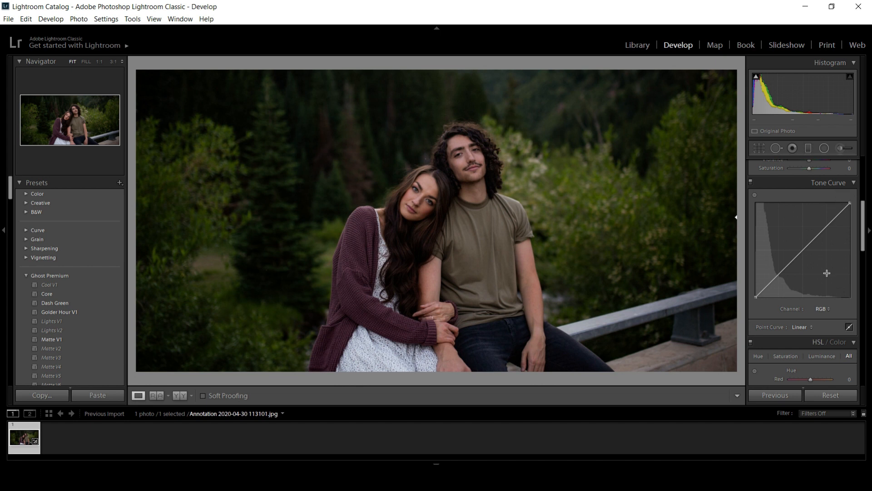
click(803, 251)
click(827, 226)
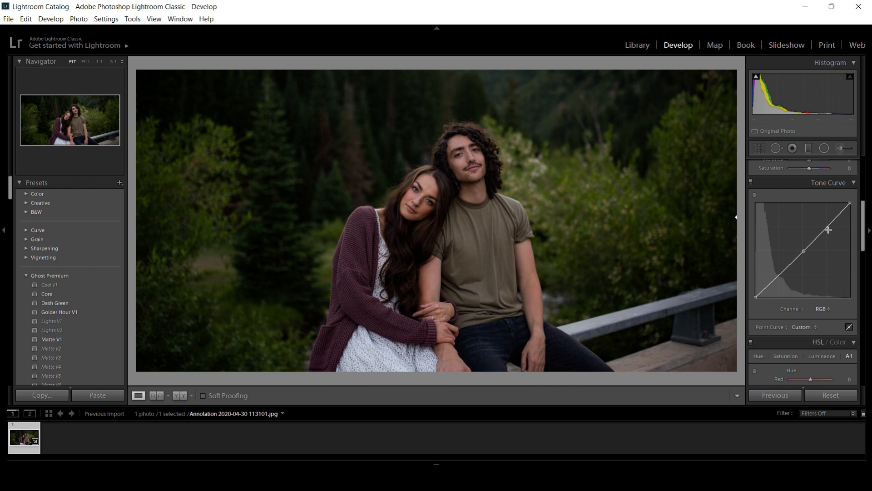
drag(829, 227, 850, 209)
click(779, 283)
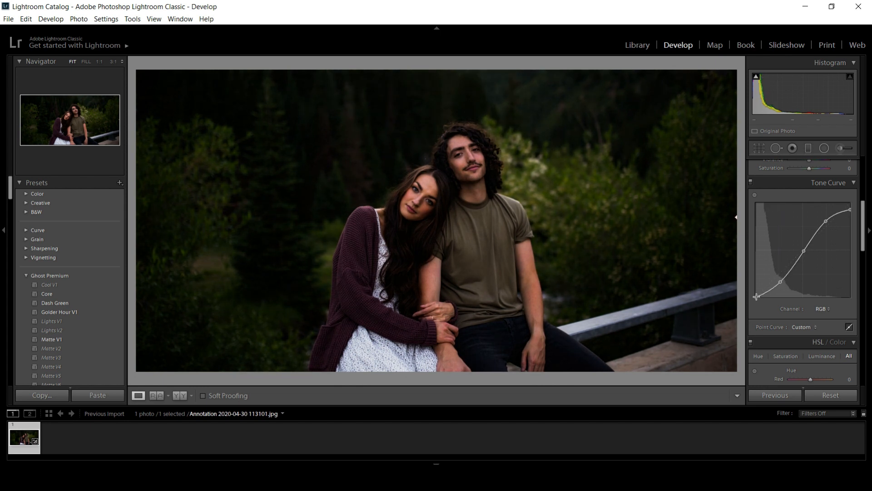
drag(756, 296, 779, 281)
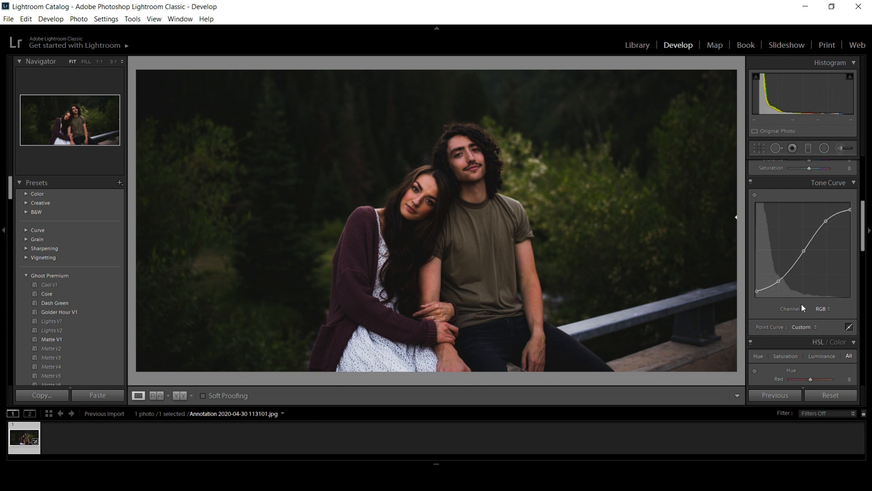
- Lower the Red channel's tone curve slightly at the midpoint, add highlight and shadow points, and return to the RGB channel
click(823, 309)
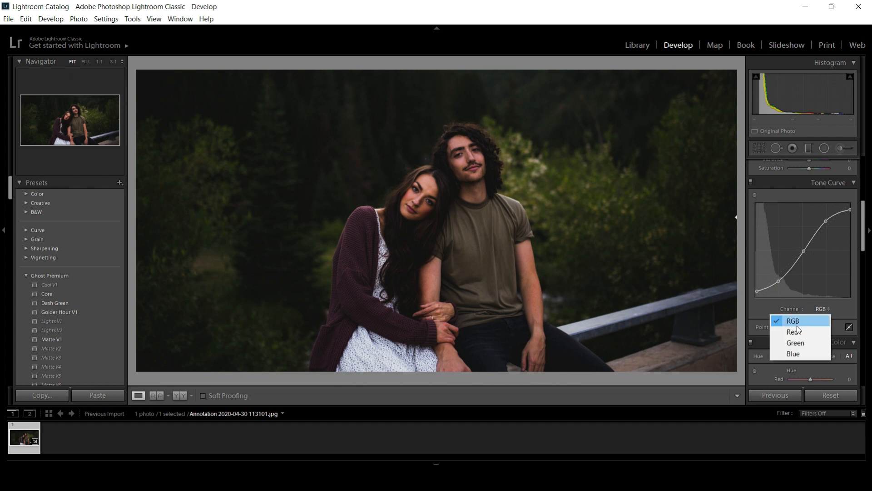
click(800, 331)
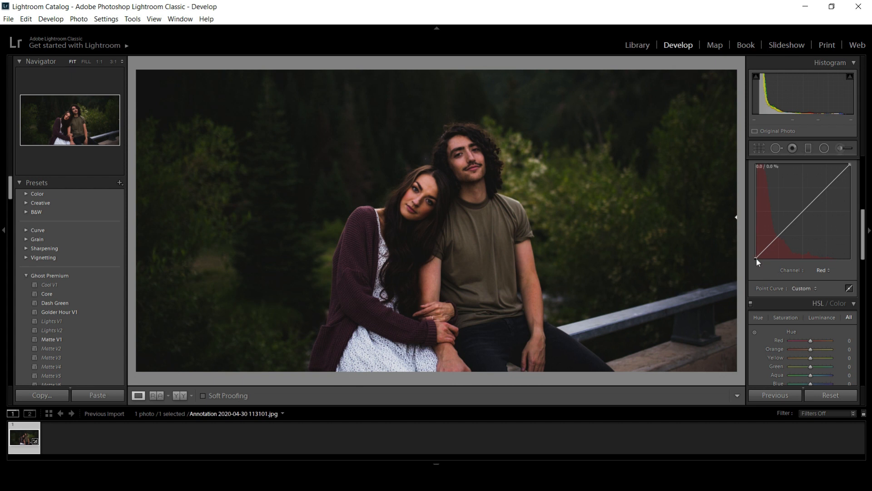
click(803, 214)
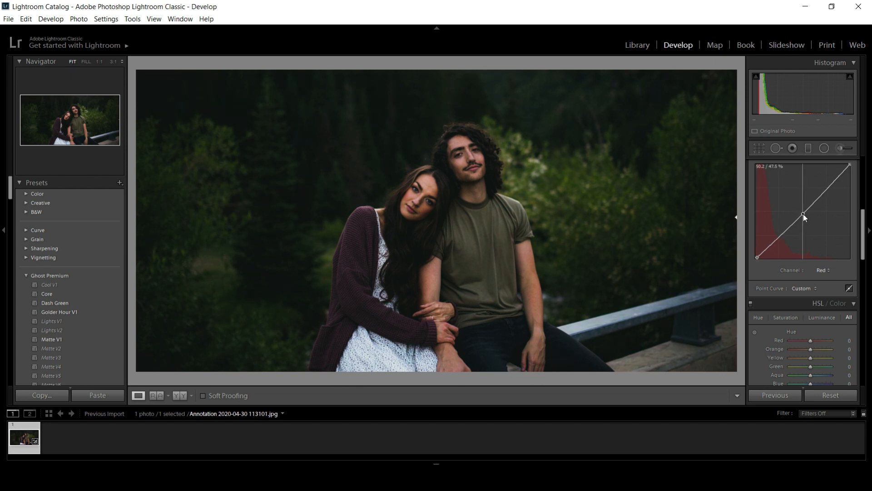
click(822, 191)
click(777, 239)
drag(778, 242, 778, 239)
scroll(754, 191, up, 1)
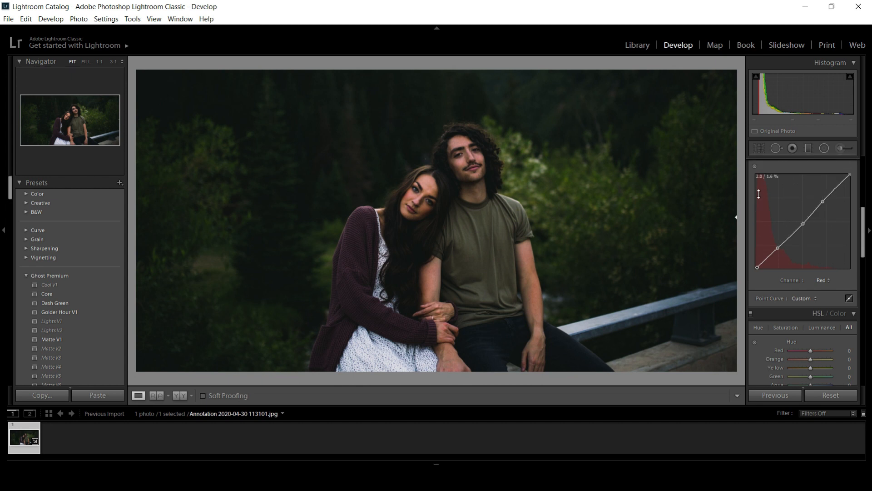
click(822, 280)
click(796, 293)
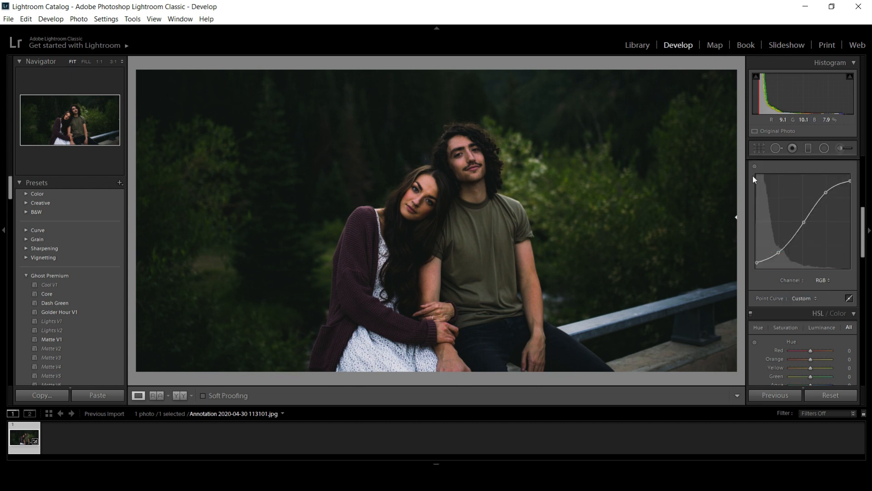
- Turn the tone curve adjustments off and back on to compare their effect on the photo
scroll(756, 211, up, 3)
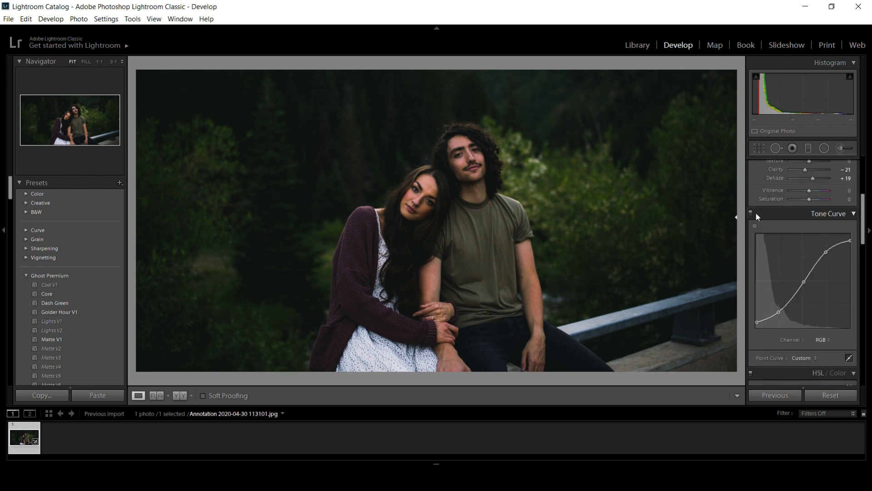
click(751, 212)
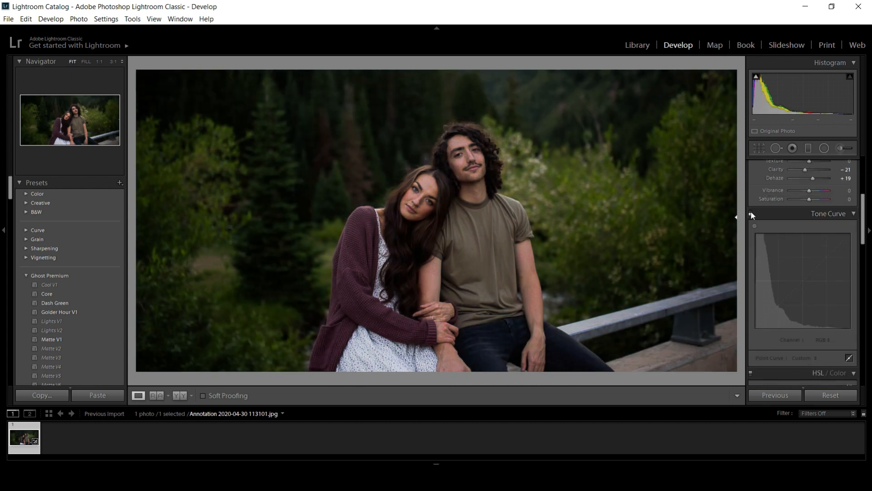
click(751, 211)
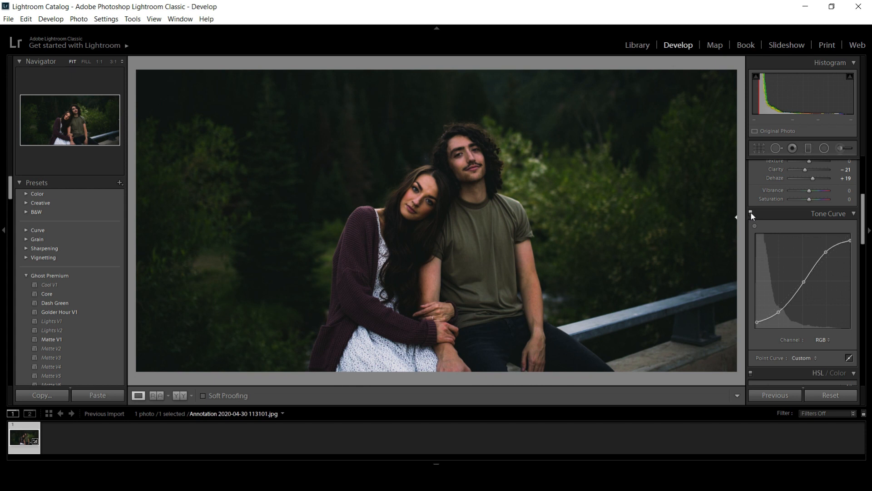
- Adjust the orange tones in HSL, setting Orange hue to -4 and Orange saturation to +4
drag(863, 221, 862, 257)
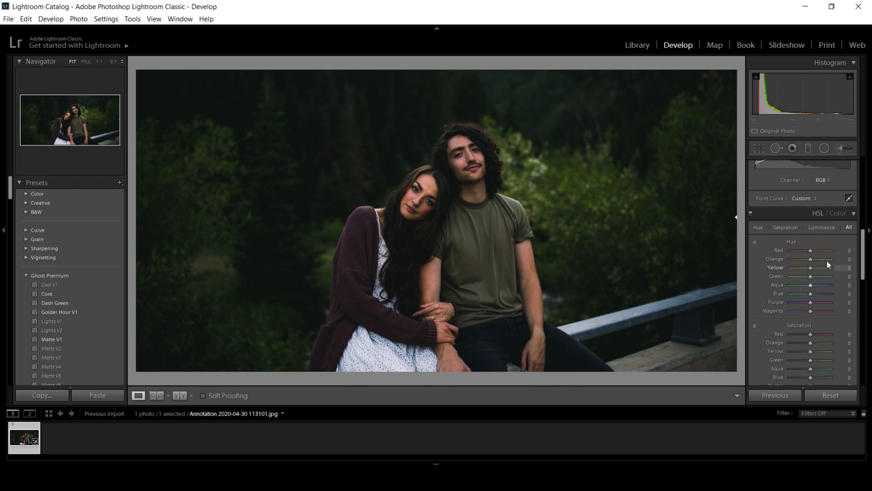
drag(863, 255, 864, 263)
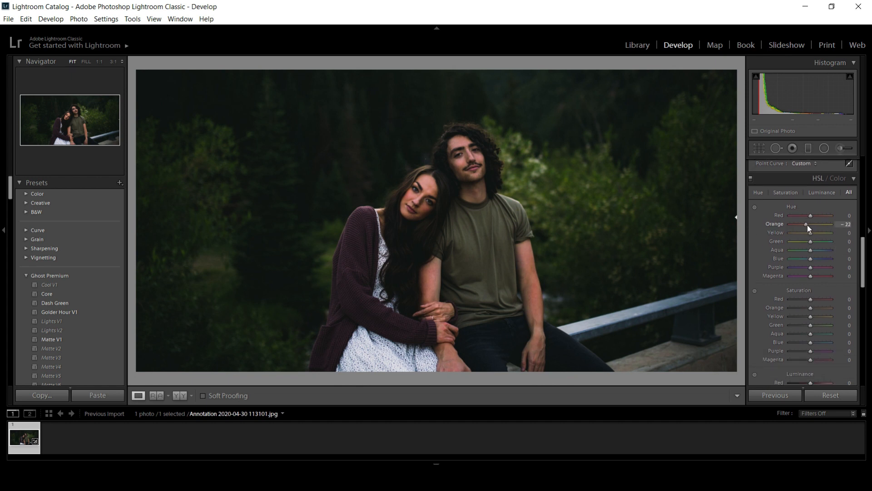
drag(808, 225, 810, 225)
drag(864, 254, 864, 268)
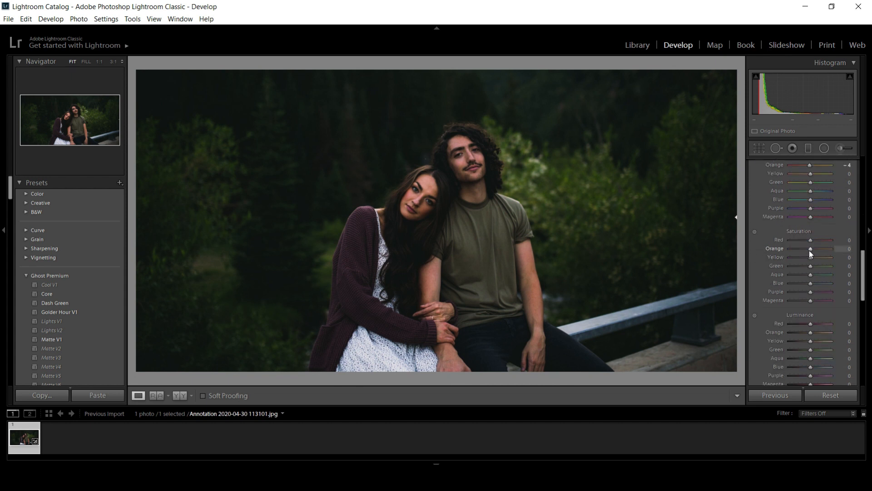
drag(821, 250, 811, 252)
drag(811, 332, 811, 335)
- Set the HSL hue of Yellow to -96 and Green to -82, and the Yellow saturation to +9
scroll(827, 232, up, 3)
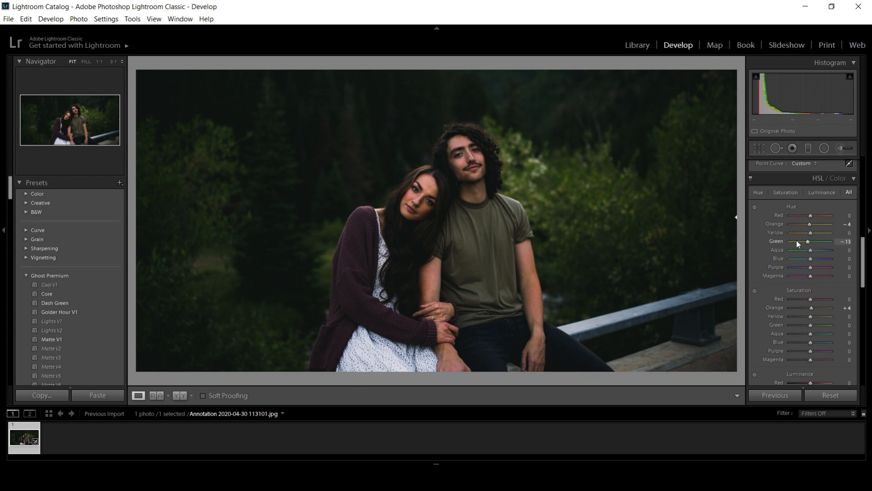
drag(800, 240, 827, 235)
drag(798, 237, 790, 235)
drag(863, 266, 863, 281)
drag(813, 254, 811, 259)
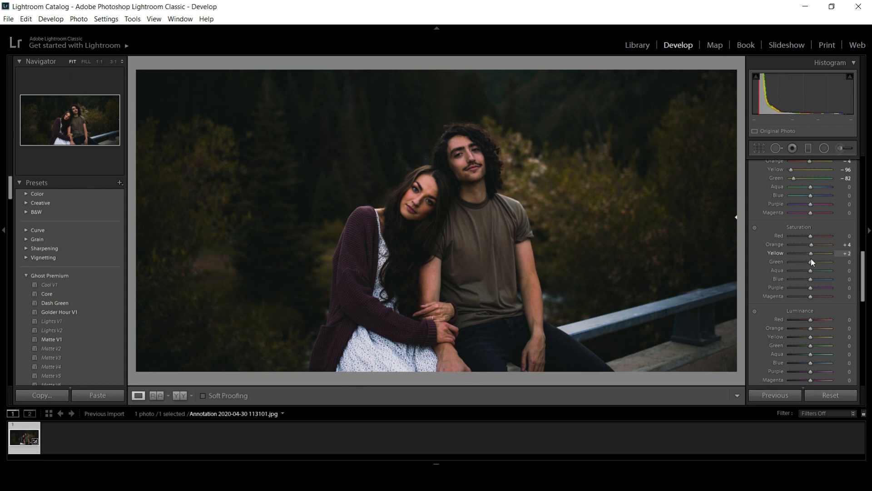
- Set the HSL luminance of Orange to +2, Yellow to -33 and Green to +13
drag(863, 272, 862, 285)
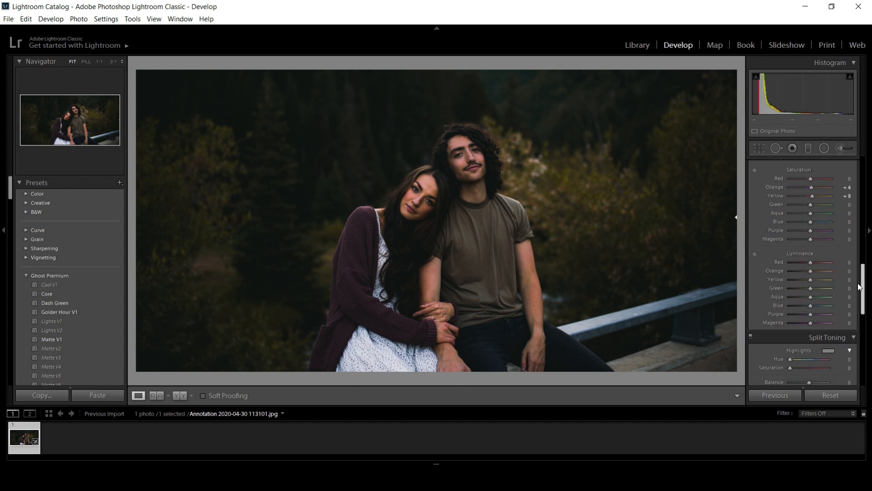
mouse_move(811, 272)
mouse_down()
mouse_move(803, 272)
mouse_move(827, 273)
mouse_move(801, 269)
mouse_move(810, 272)
mouse_up()
mouse_move(807, 279)
mouse_down()
mouse_move(818, 280)
mouse_move(800, 288)
mouse_move(812, 291)
mouse_up()
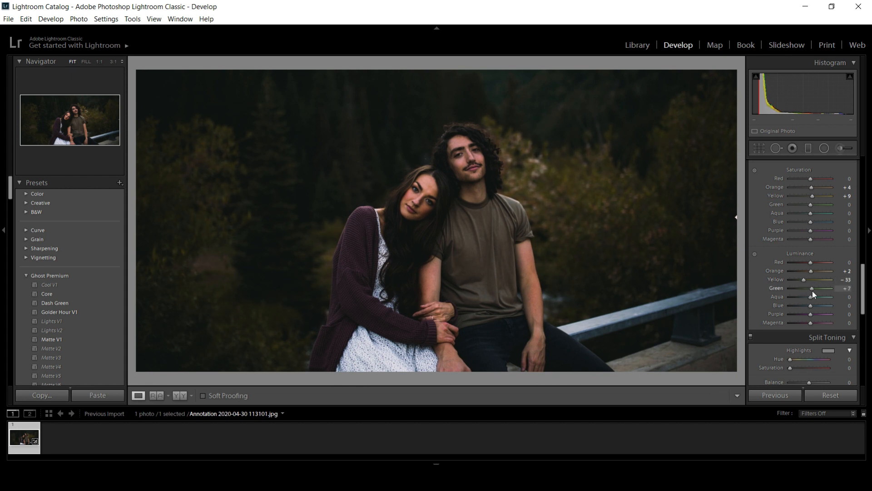
- Set saturation to -51 for Aqua, -53 Blue, +42 Purple and +44 Magenta, and luminance to -20 for Purple and +42 Magenta
drag(811, 222, 798, 214)
click(817, 238)
click(817, 230)
drag(810, 314, 820, 328)
- Shift the Magenta hue toward red in the HSL adjustments
drag(865, 271, 862, 249)
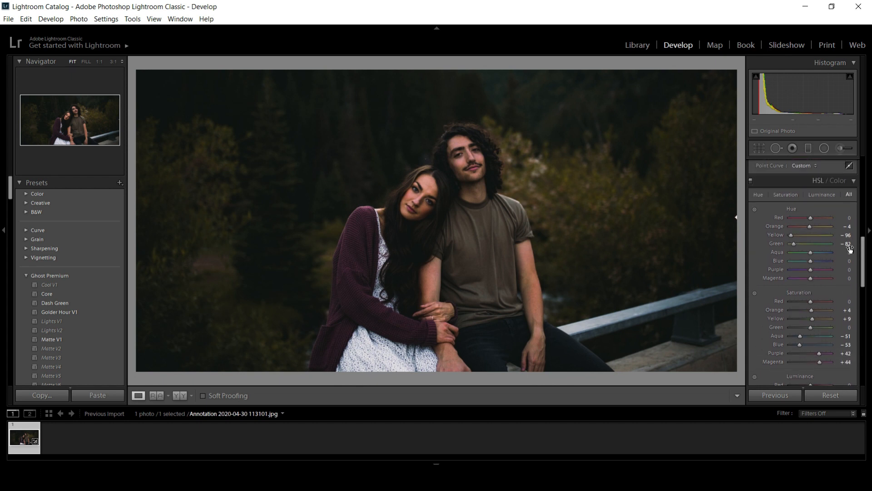
drag(811, 279, 817, 279)
drag(820, 284, 839, 276)
- Tint the split-toning highlights with hue 19 and saturation 11, checking the couple at 1:1 zoom
drag(863, 268, 863, 320)
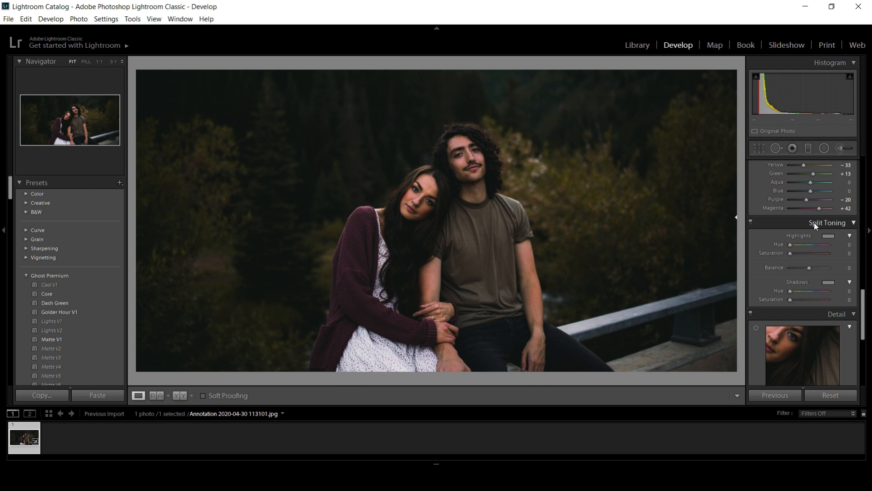
key(z)
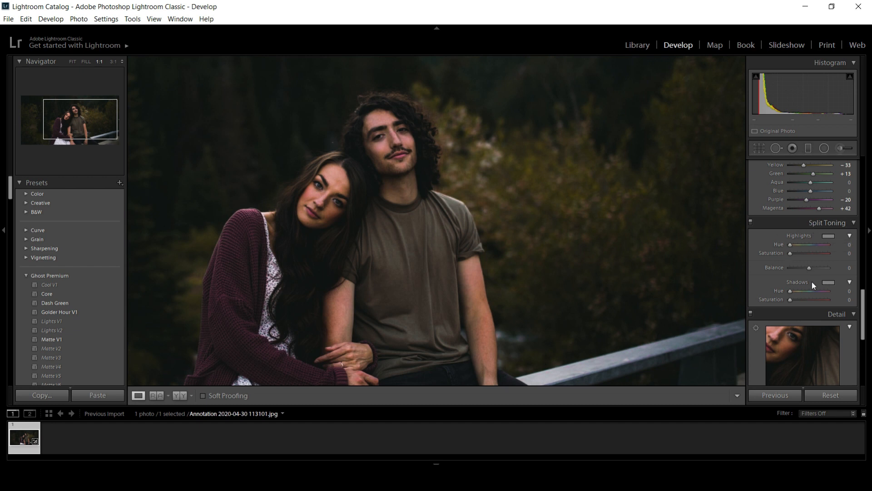
click(830, 236)
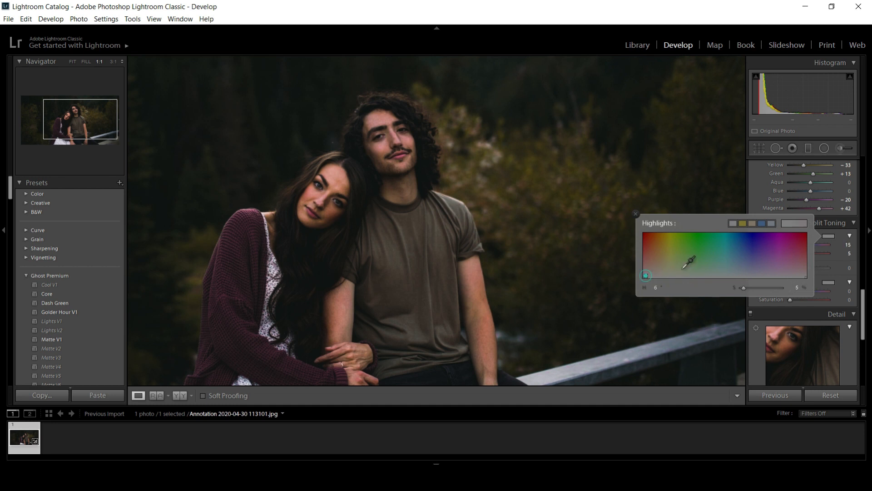
click(662, 261)
mouse_move(662, 261)
mouse_down()
mouse_move(677, 271)
mouse_move(657, 268)
mouse_move(728, 262)
mouse_move(679, 260)
mouse_move(733, 253)
mouse_move(680, 261)
mouse_move(672, 245)
mouse_move(670, 266)
mouse_move(651, 273)
mouse_up()
click(652, 176)
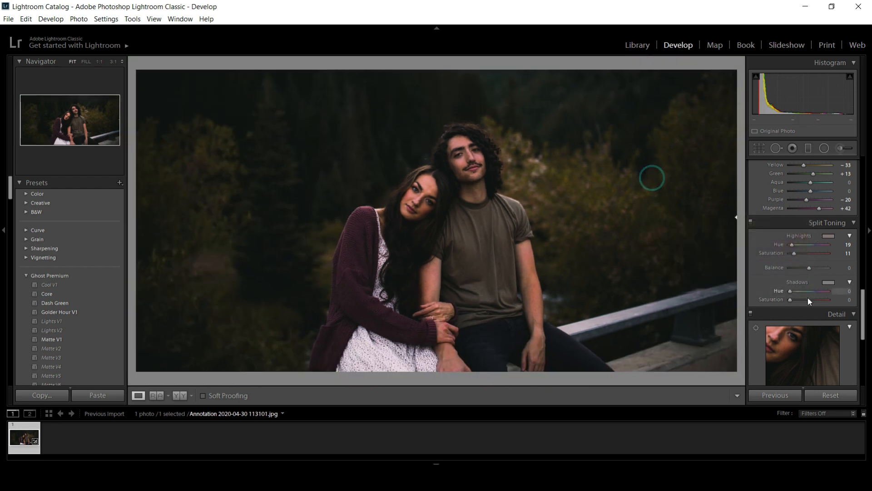
- Tint the split-toning shadows with hue 30 and saturation 4
click(828, 282)
mouse_move(653, 319)
mouse_down()
mouse_move(727, 305)
mouse_move(723, 317)
mouse_up()
mouse_move(672, 287)
mouse_down()
mouse_move(660, 320)
mouse_move(644, 325)
mouse_move(678, 320)
mouse_move(657, 323)
mouse_up()
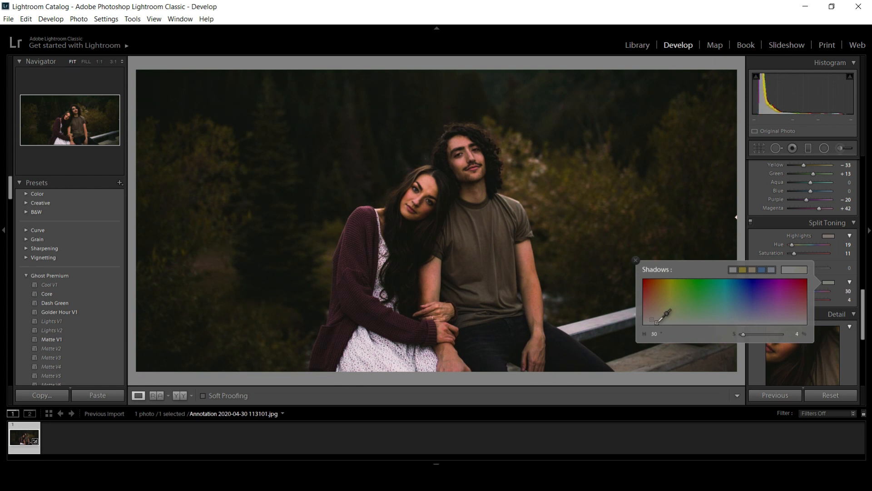
- Set the split-toning balance to -19 and compare the photo with the split toning effects off and on
click(834, 270)
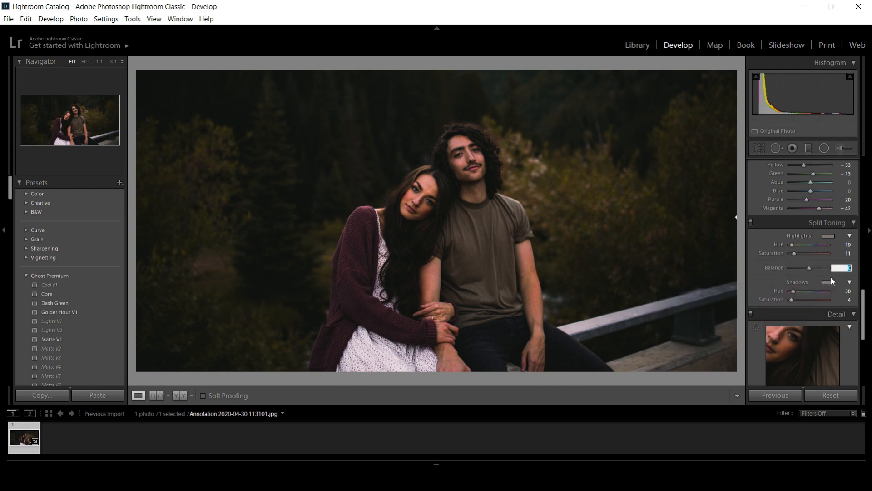
drag(810, 268, 816, 271)
drag(806, 268, 806, 269)
click(750, 222)
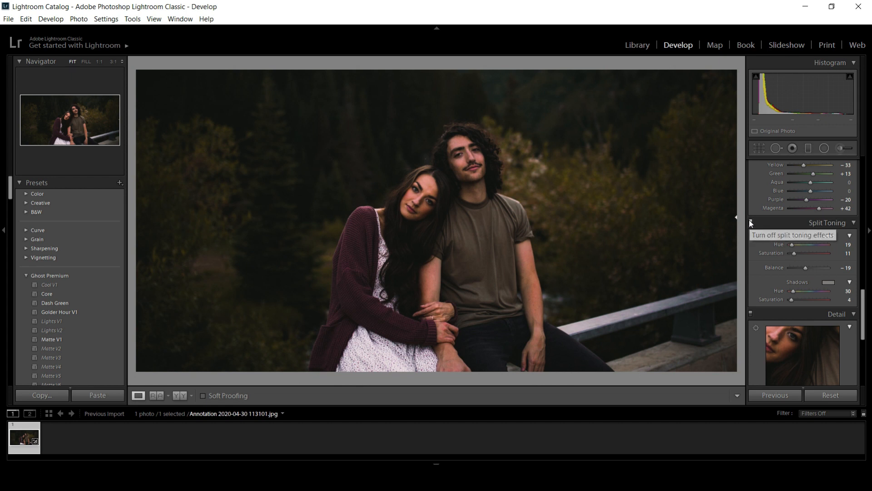
click(750, 221)
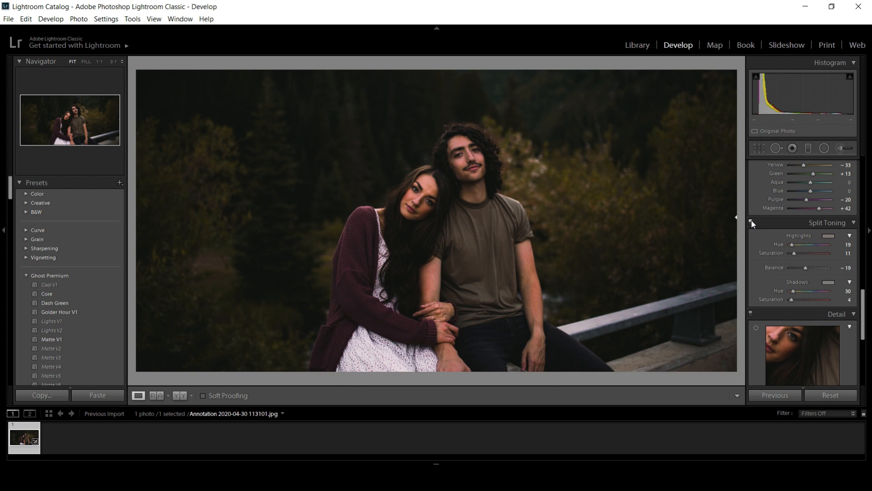
- Set the sharpening amount to 18 in the Detail adjustments and check the couple at 1:1 zoom
drag(863, 297, 864, 331)
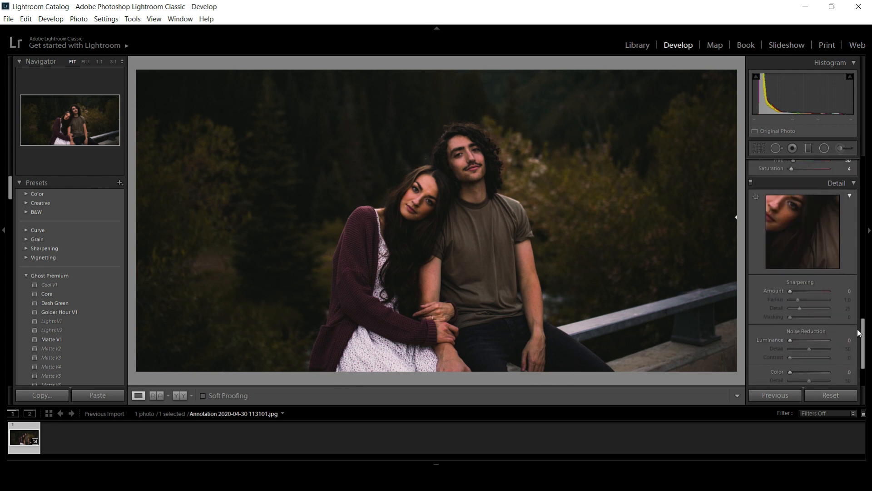
drag(864, 330, 864, 339)
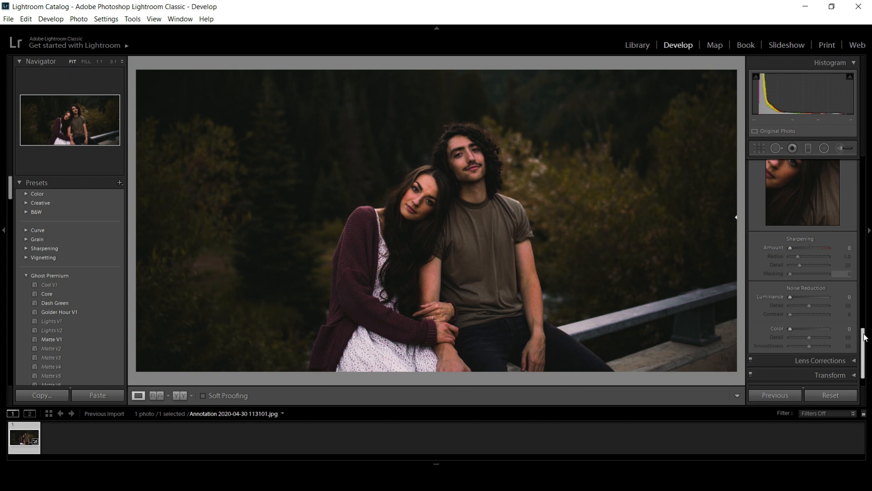
drag(864, 334, 864, 333)
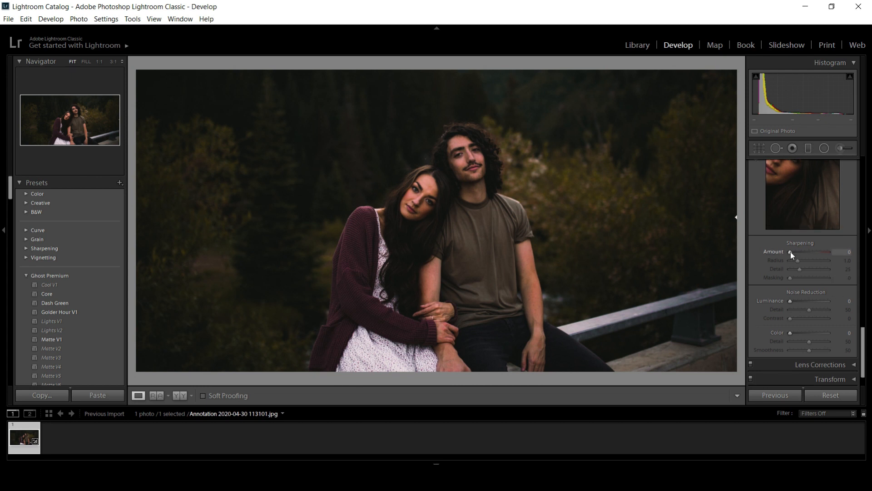
drag(791, 252, 791, 252)
drag(794, 252, 794, 252)
click(474, 193)
drag(450, 177, 478, 209)
click(444, 198)
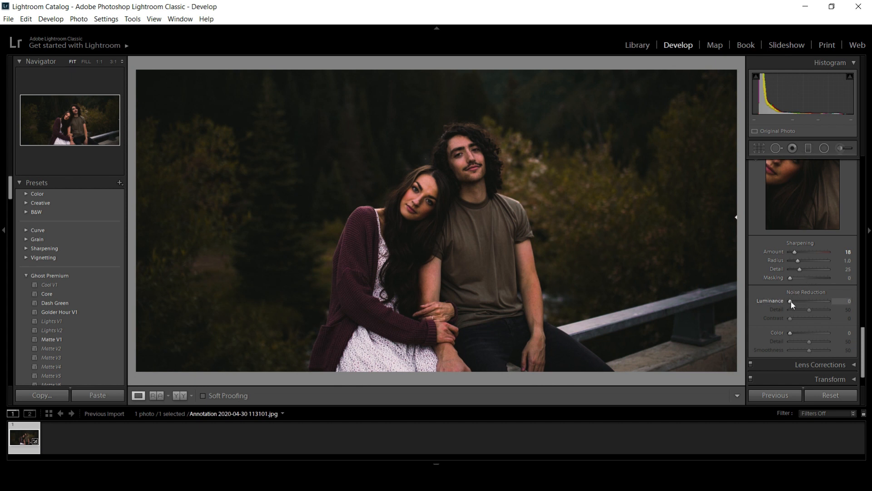
- Try luminance noise reduction at 100 and inspect the couple's faces at 1:1 zoom
drag(790, 302, 813, 302)
click(422, 187)
drag(521, 172, 517, 206)
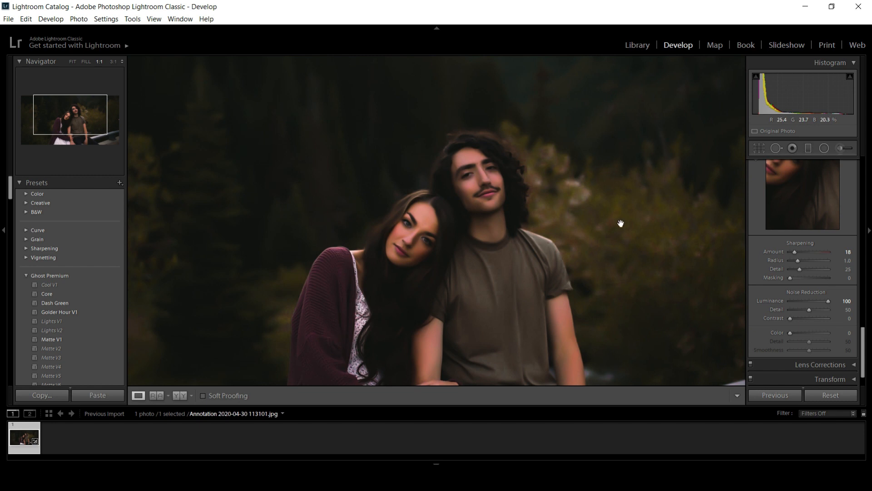
drag(471, 224, 440, 199)
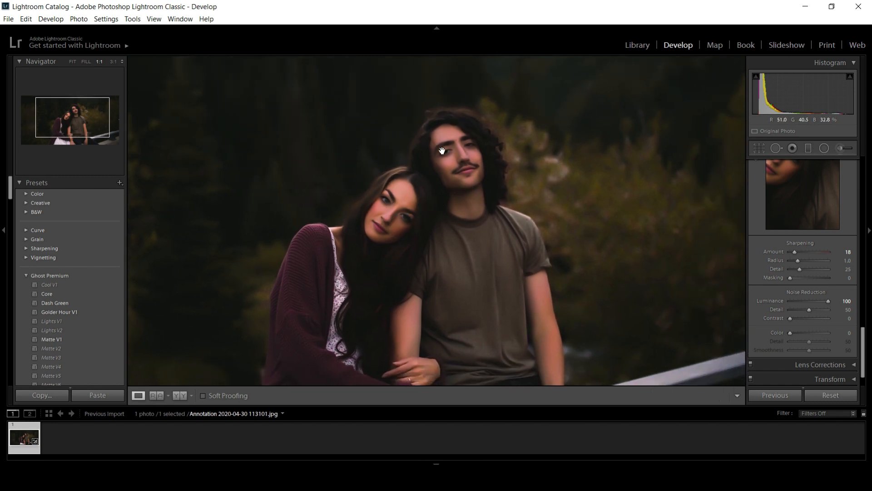
- Set luminance noise reduction to 4, inspect the couple at 1:1 zoom and return to the fitted view
drag(649, 284, 584, 277)
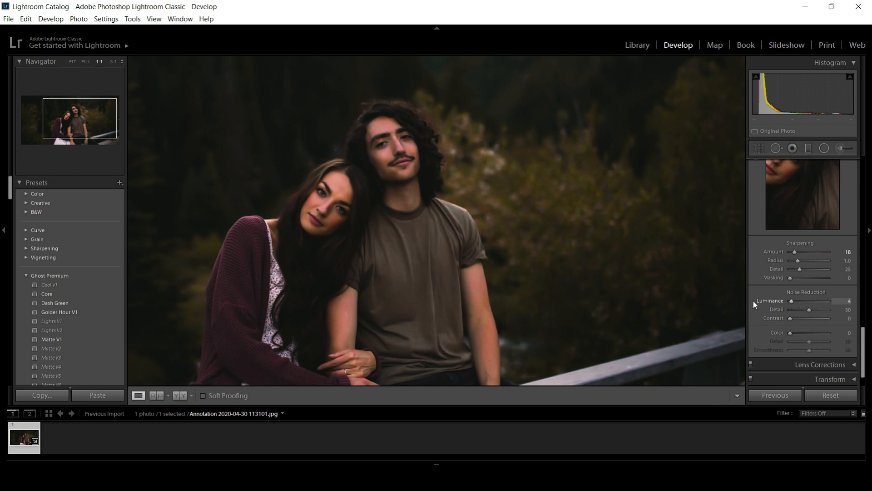
drag(402, 201, 465, 194)
drag(553, 246, 596, 210)
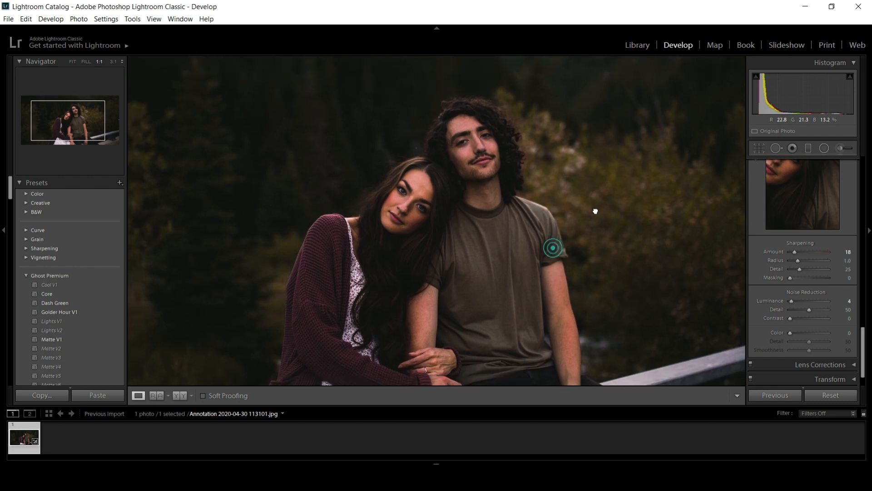
drag(560, 250, 541, 284)
drag(404, 177, 415, 187)
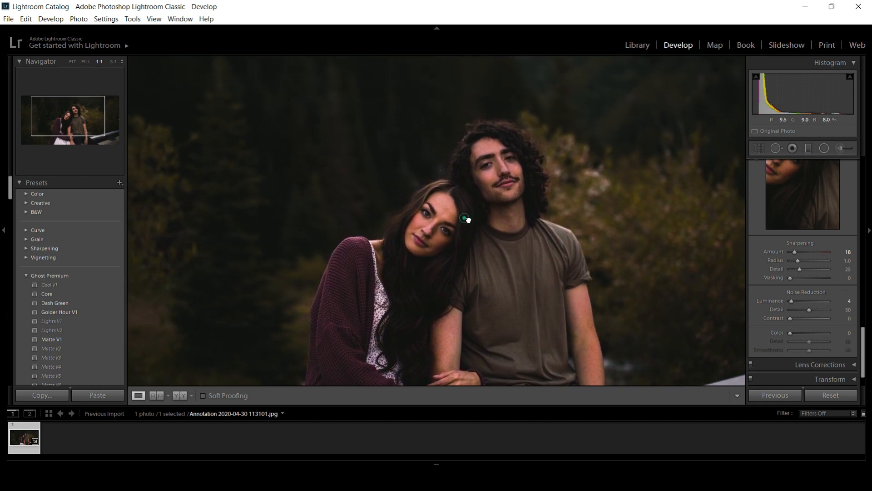
click(468, 219)
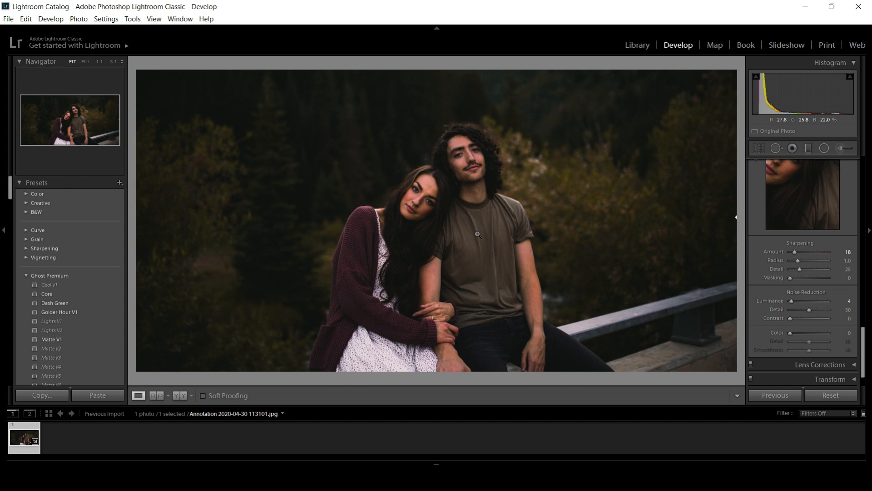
- Start exporting the photo with JPEG as the image format and sRGB as the color space
click(10, 20)
click(38, 154)
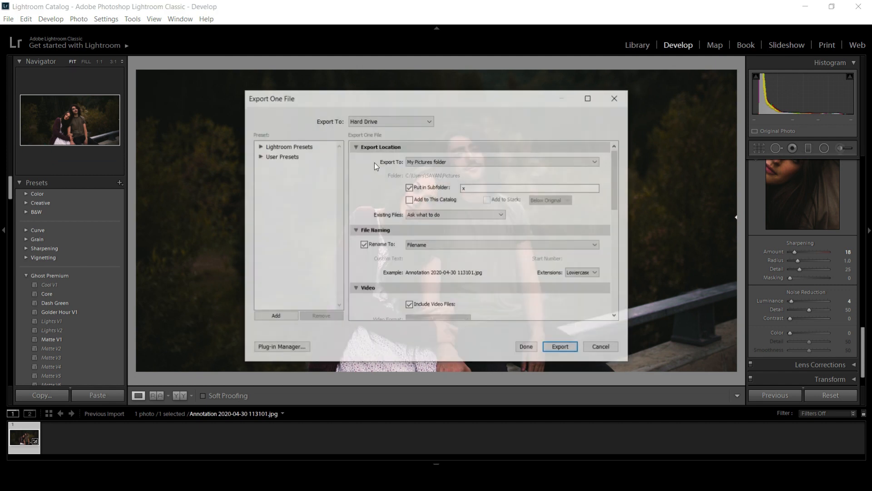
drag(616, 193, 617, 257)
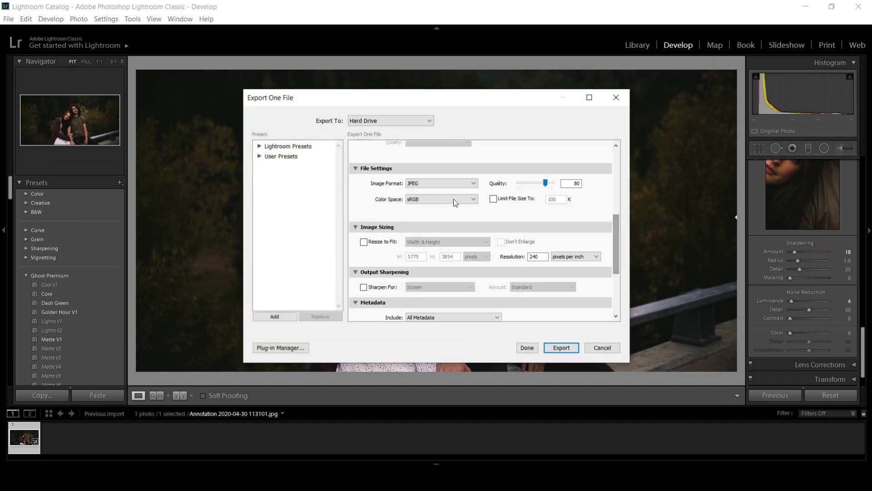
click(454, 184)
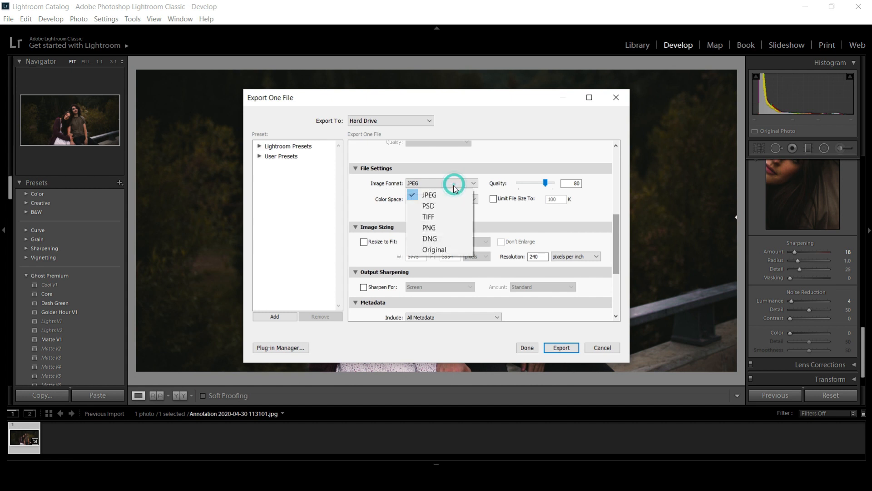
click(434, 194)
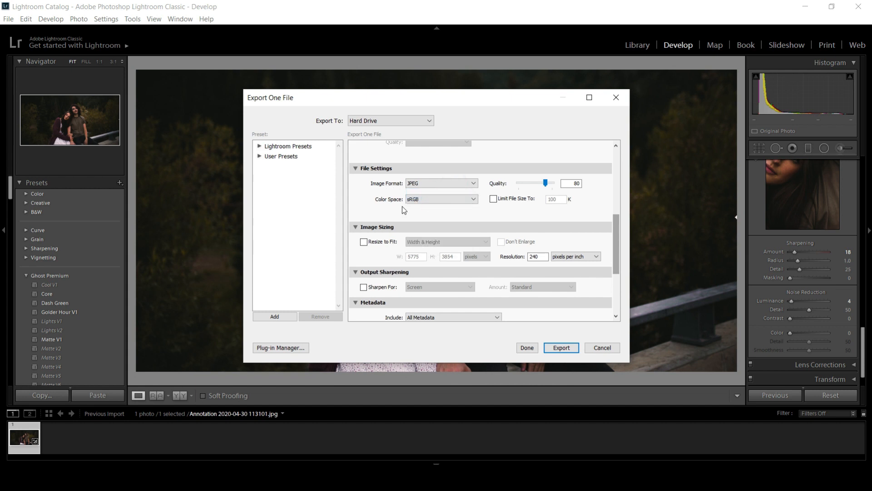
click(448, 200)
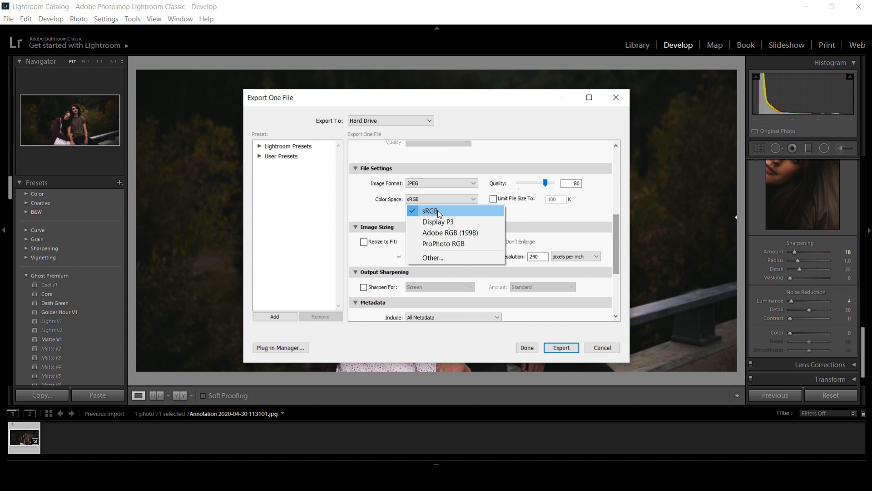
click(437, 209)
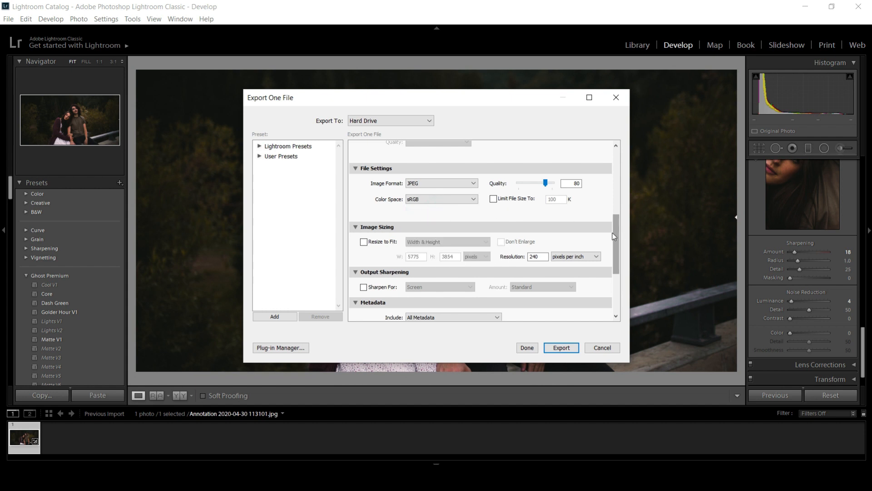
- Name the export subfolder "testing image" within the My Pictures folder and export the photo
drag(612, 232, 612, 169)
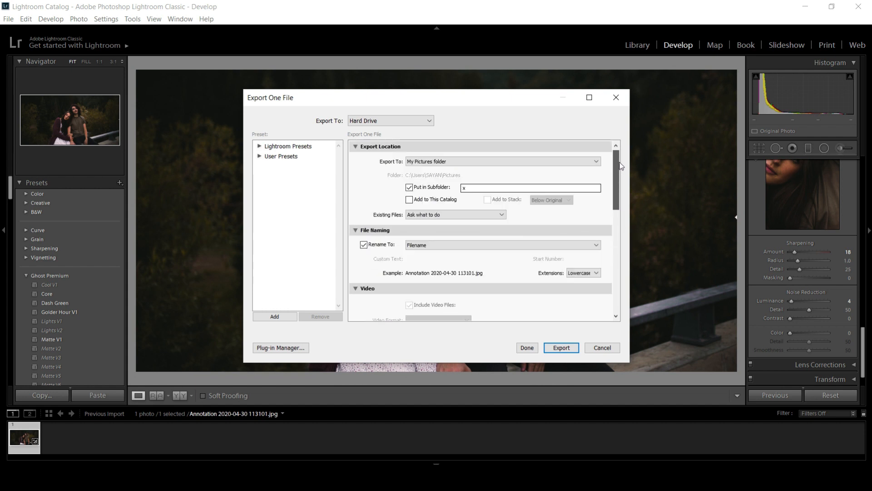
double_click(464, 187)
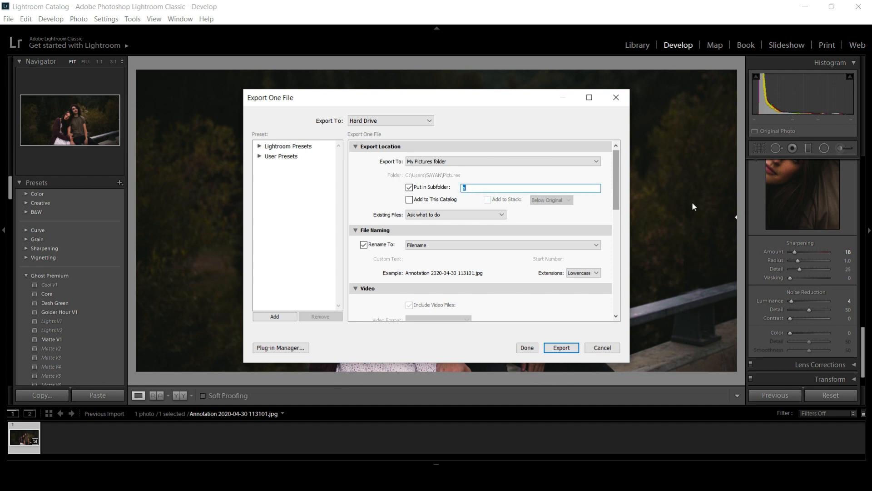
text(testing image)
click(568, 347)
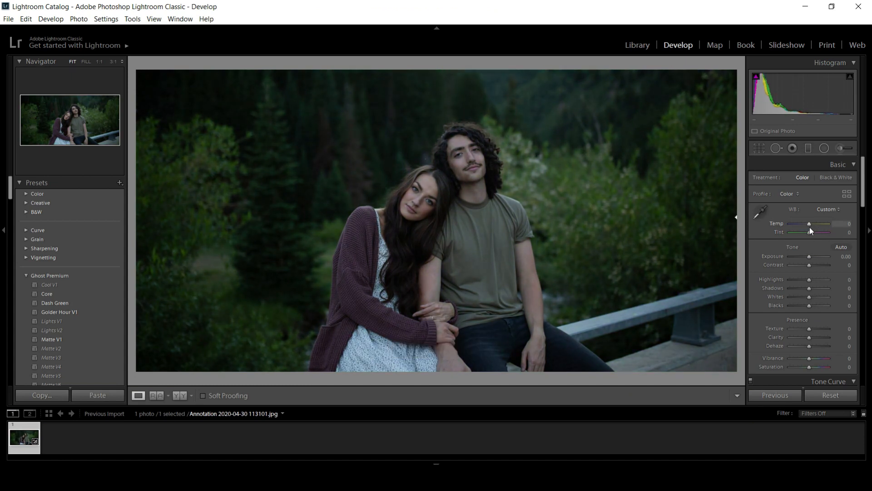
click(828, 209)
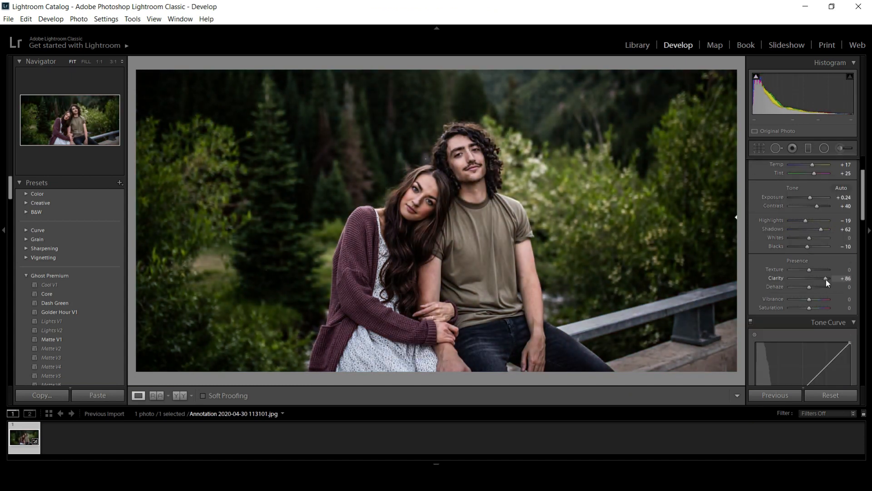
drag(825, 280, 800, 279)
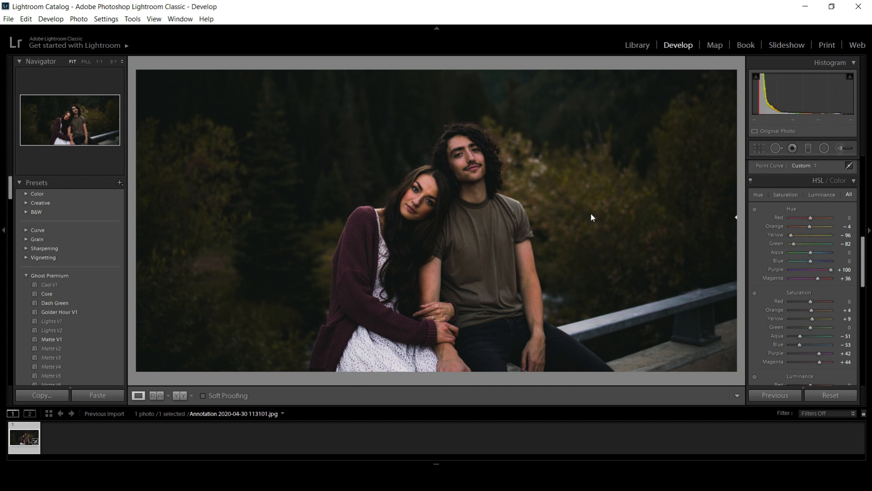
scroll(816, 222, down, 5)
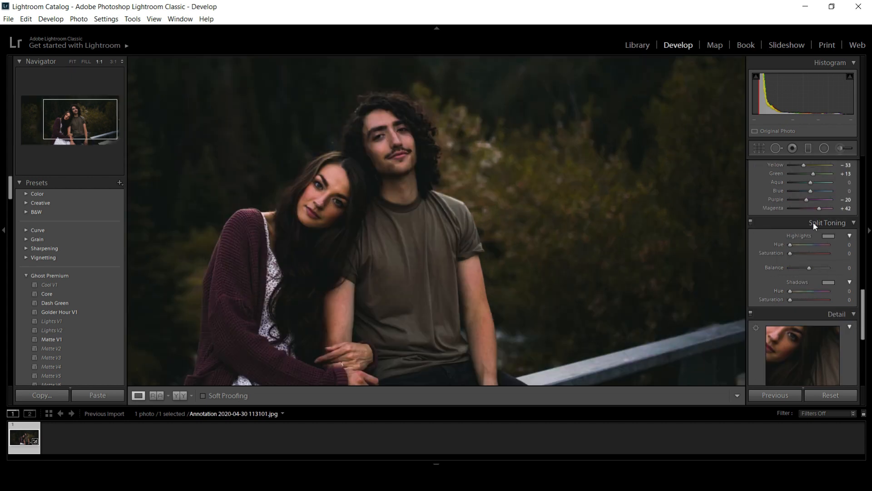
click(828, 235)
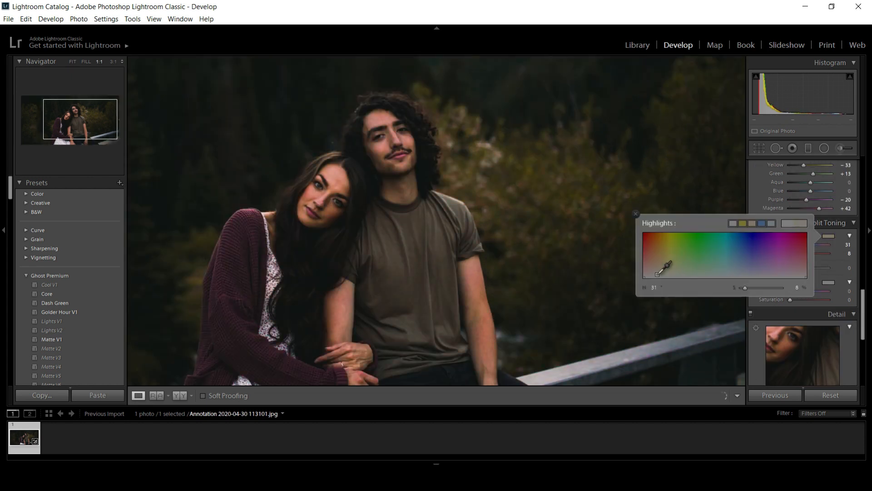